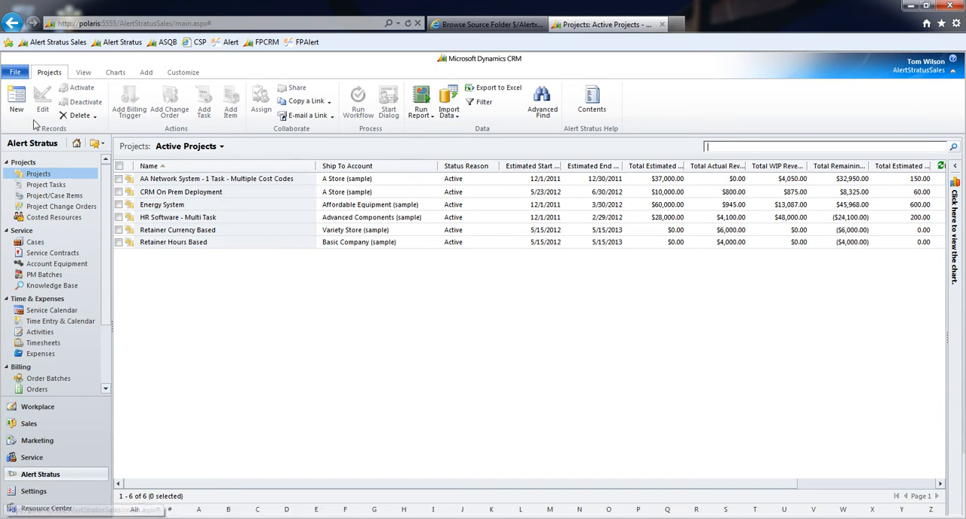
Create a new project record named "Energy System Project" with the project type Infrastructure
click(16, 106)
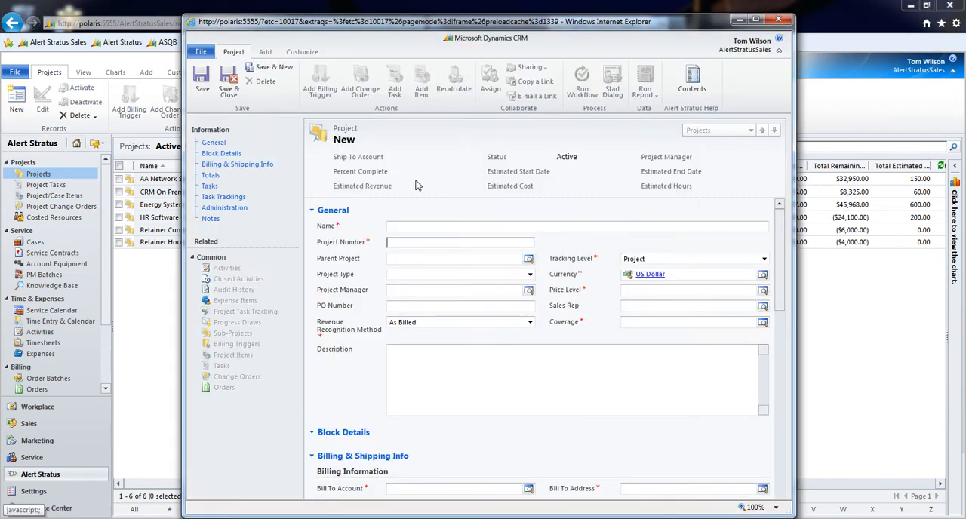
click(420, 225)
text(Energy System Project)
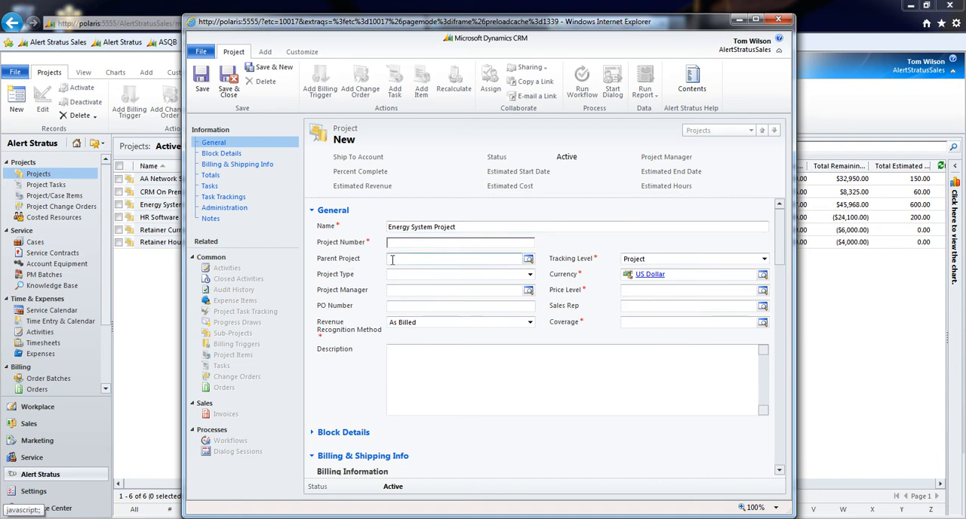
click(413, 257)
click(415, 275)
click(432, 308)
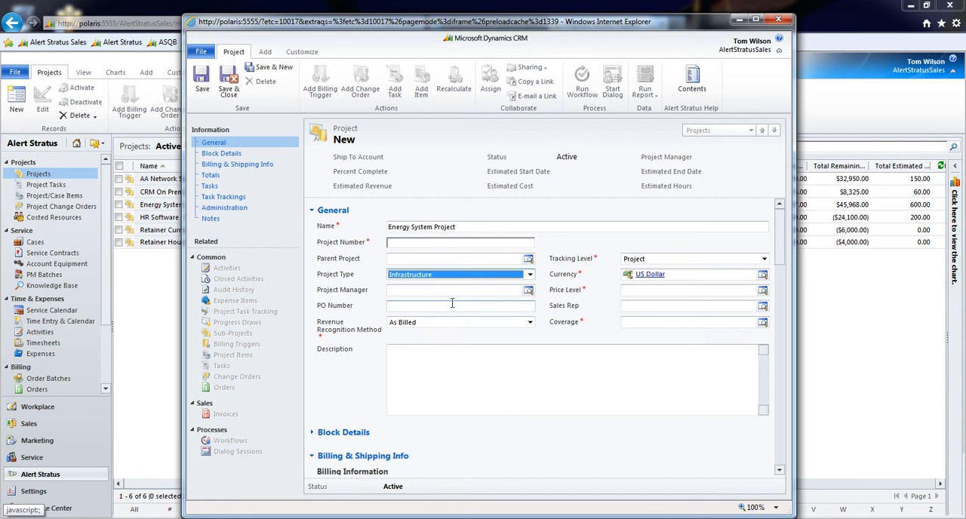
Assign a project manager from the costed resources and enter the project's PO number
click(529, 291)
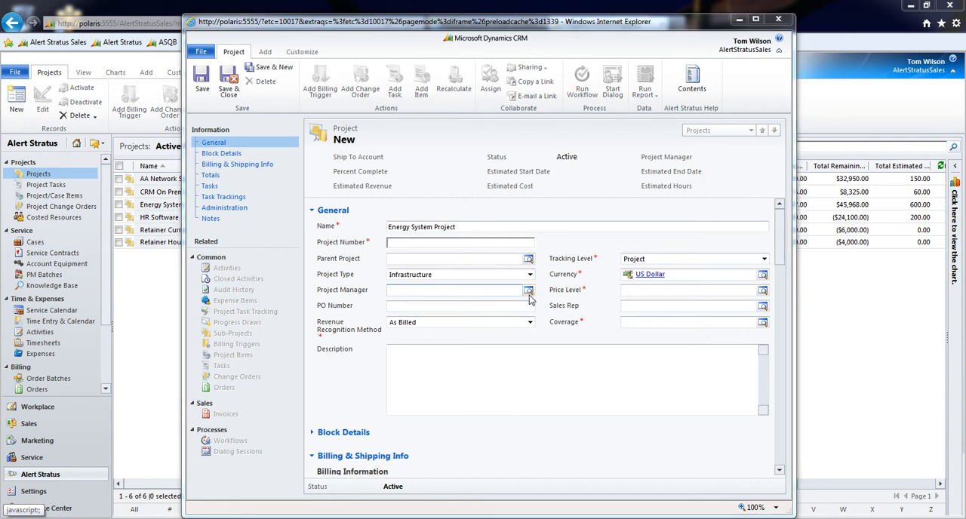
click(422, 310)
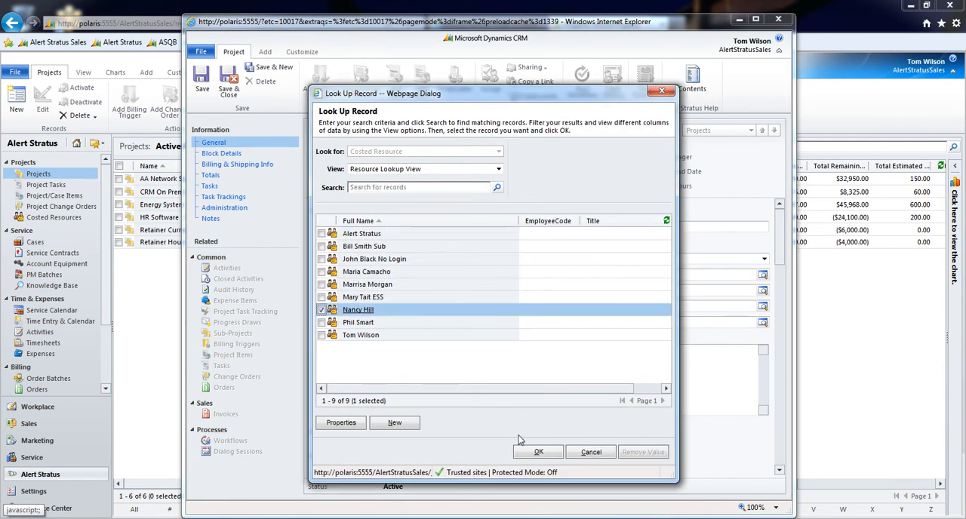
click(538, 451)
click(420, 306)
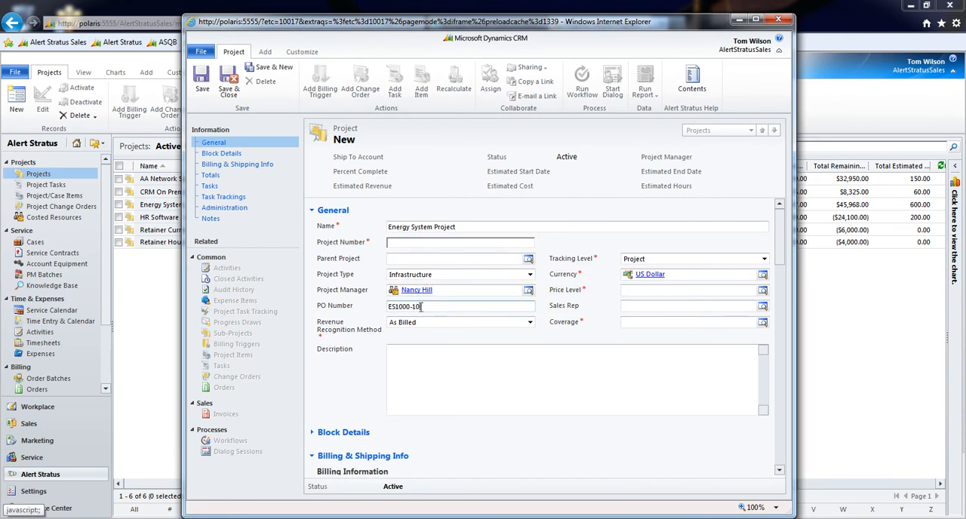
Set the revenue recognition method to % Complete and the tracking level to Task
click(427, 323)
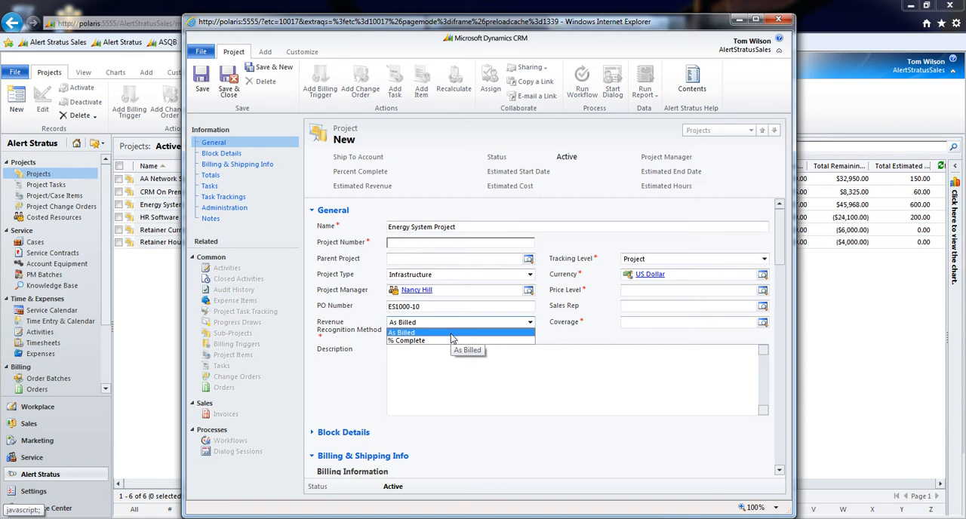
click(451, 341)
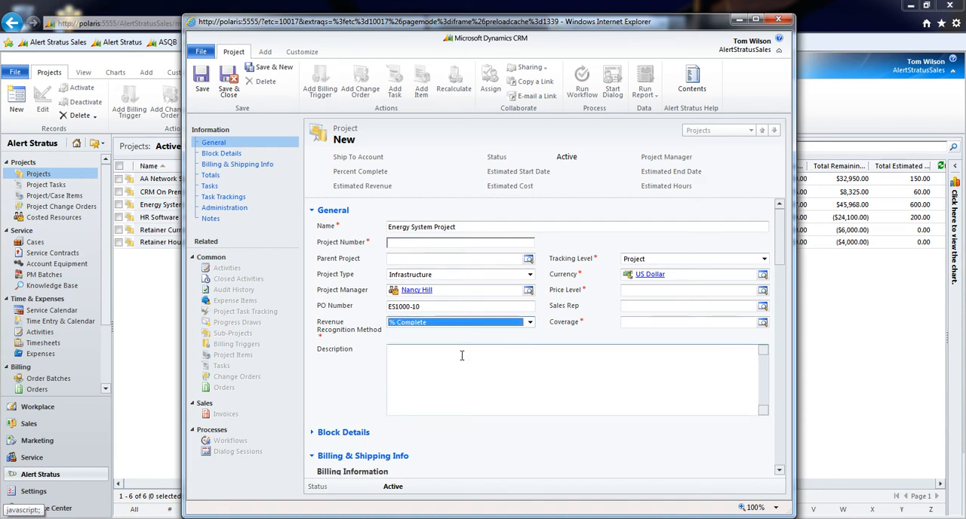
click(636, 262)
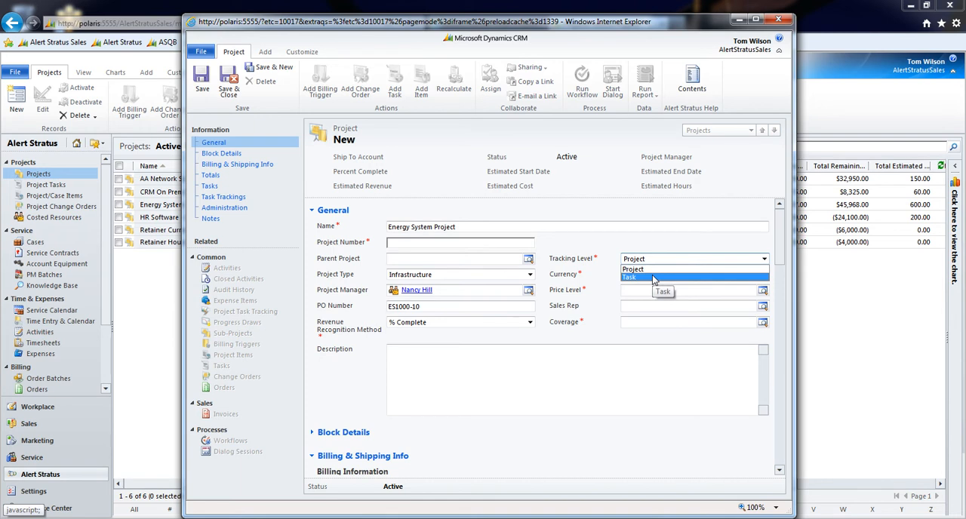
click(654, 279)
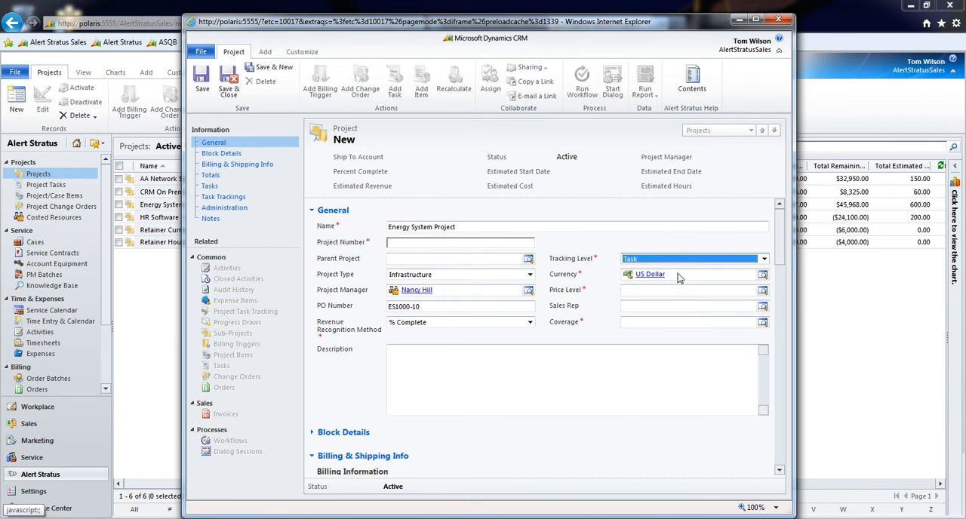
Set the project's price level to Base and assign a sales rep from the user records
click(656, 295)
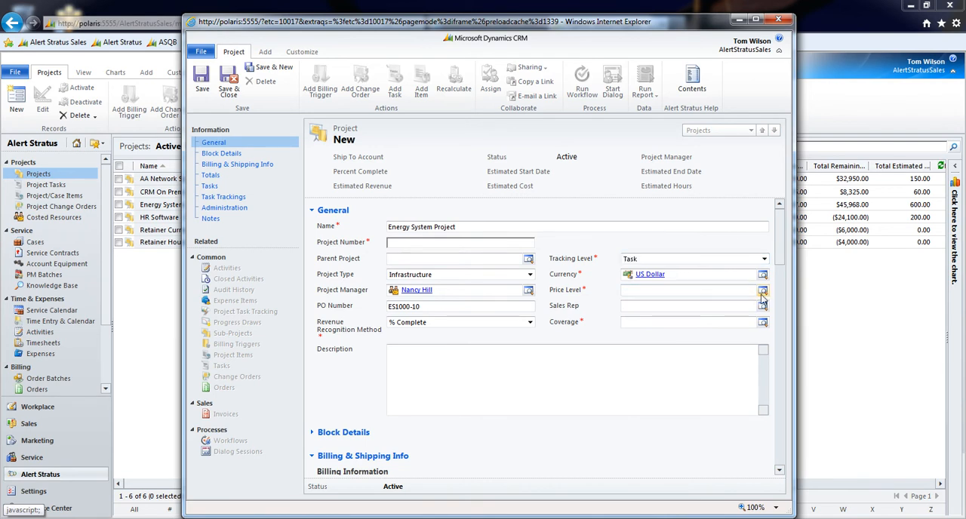
click(762, 292)
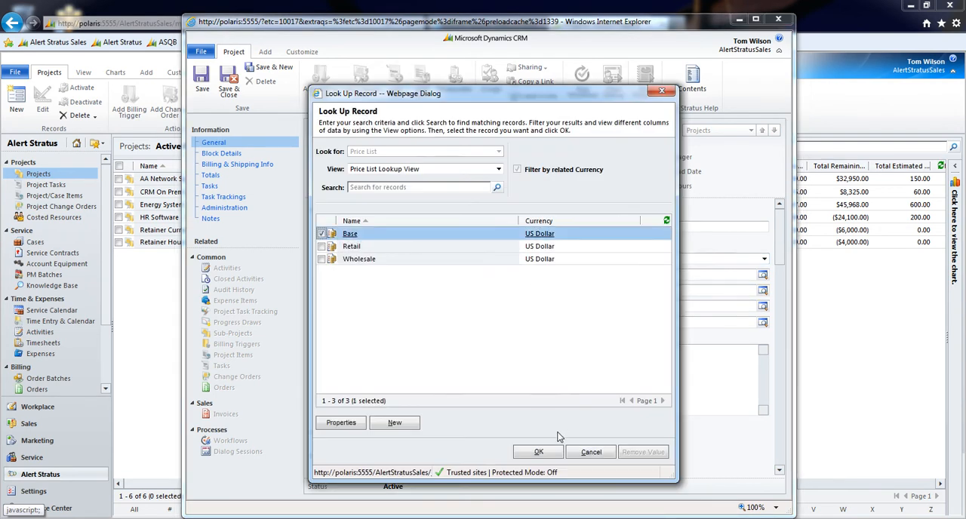
click(539, 451)
click(683, 308)
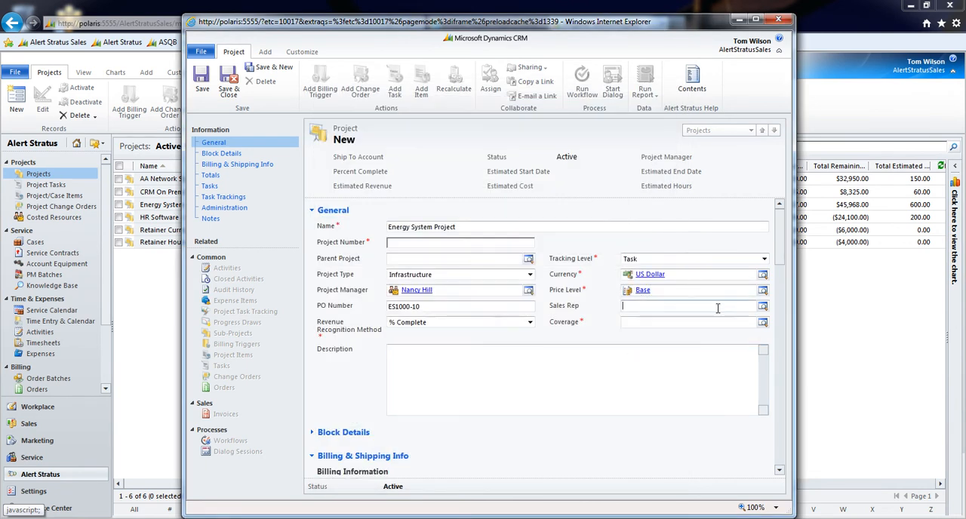
click(763, 306)
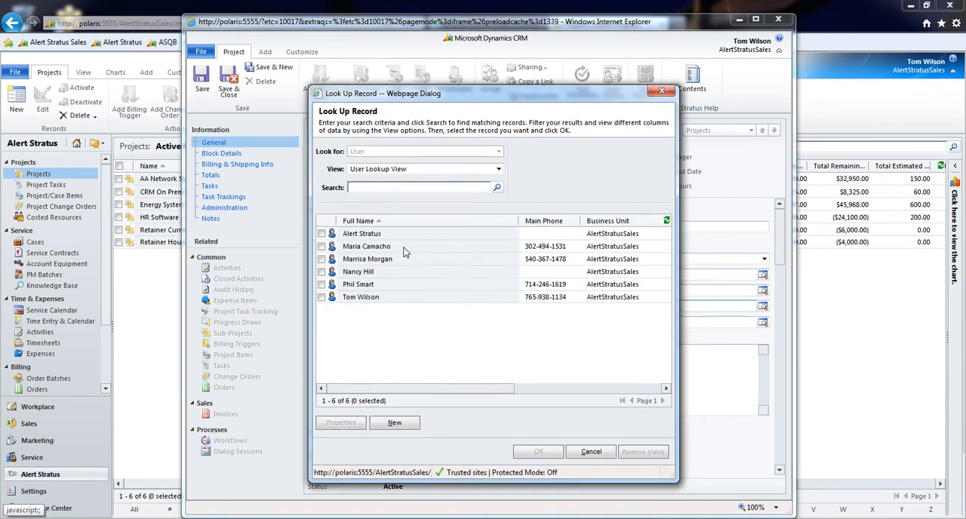
click(404, 246)
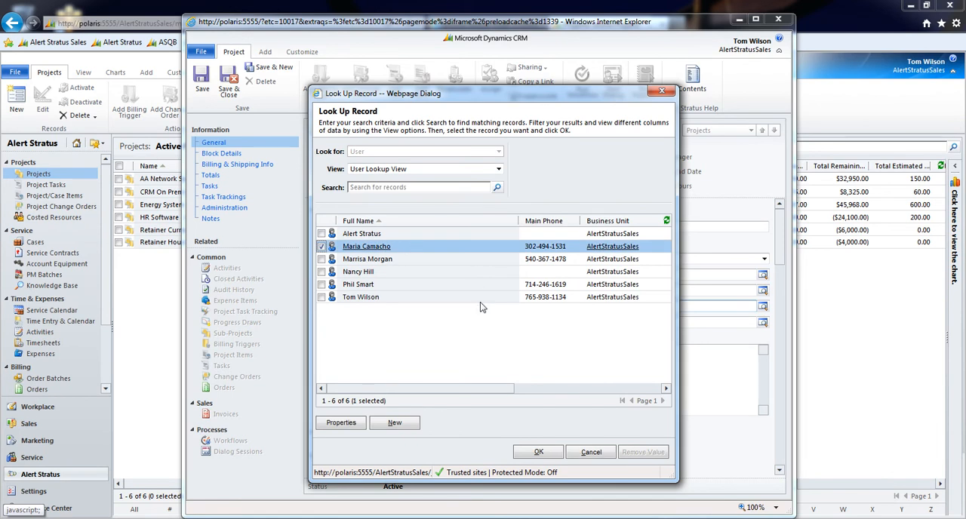
click(537, 452)
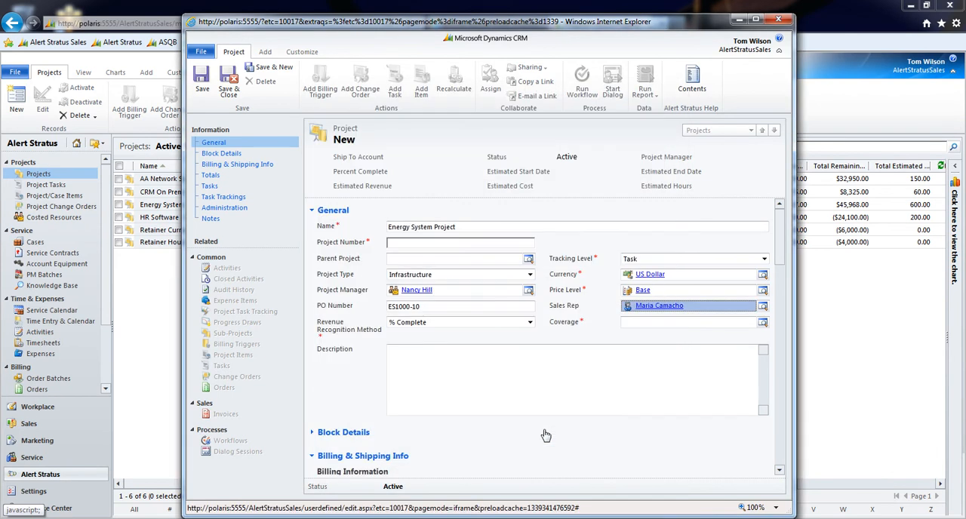
Set the coverage to 24x7 and enter the description "Energy system installation and testing."
click(632, 324)
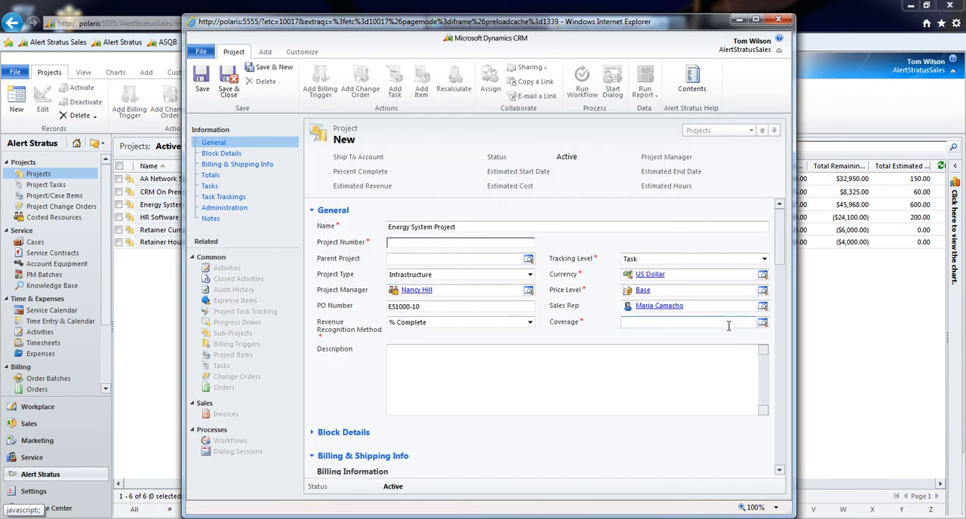
click(762, 322)
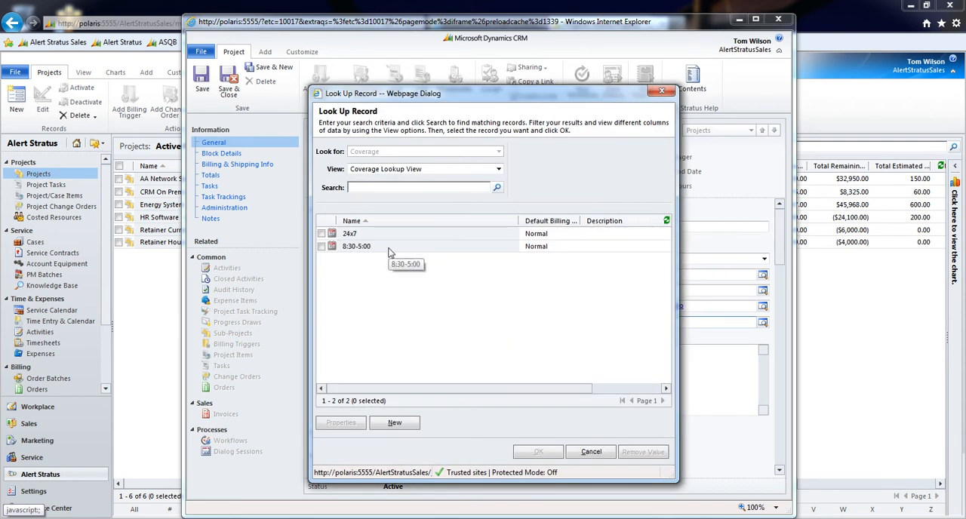
click(386, 234)
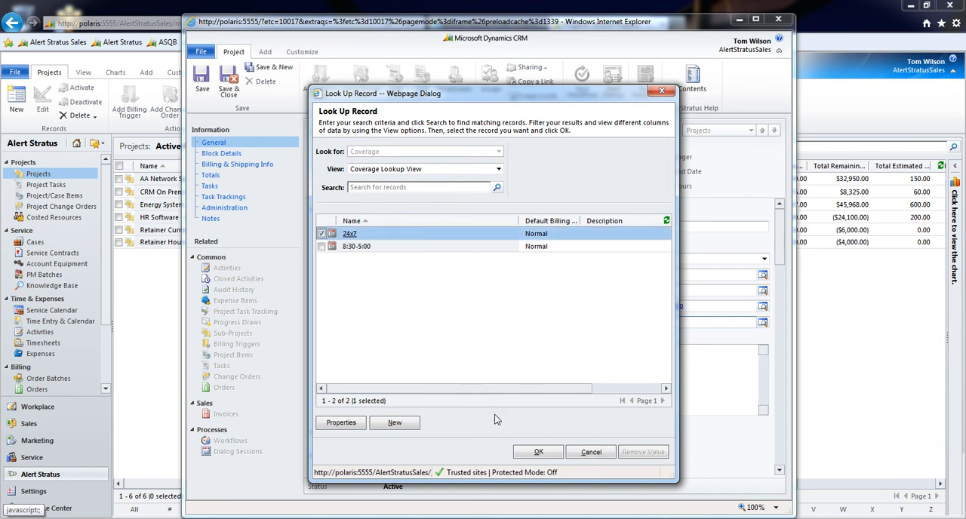
click(535, 451)
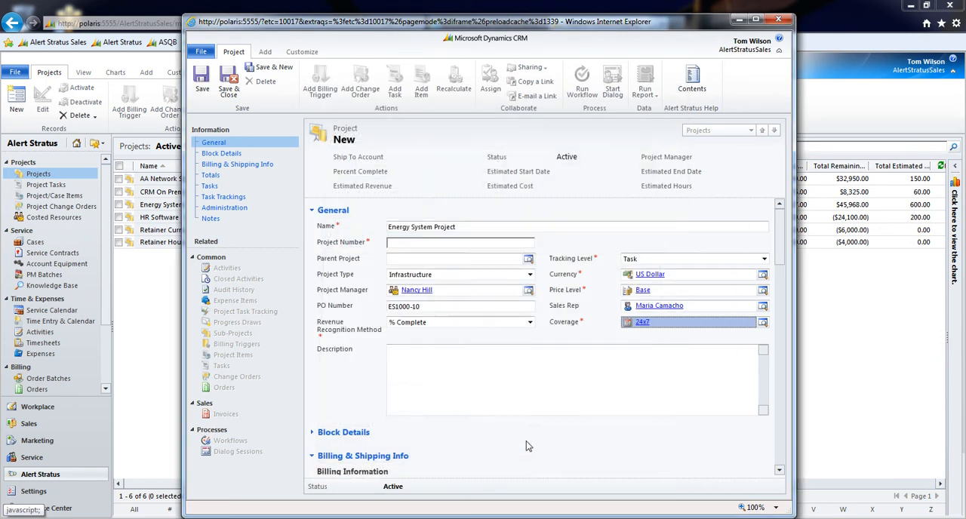
click(552, 382)
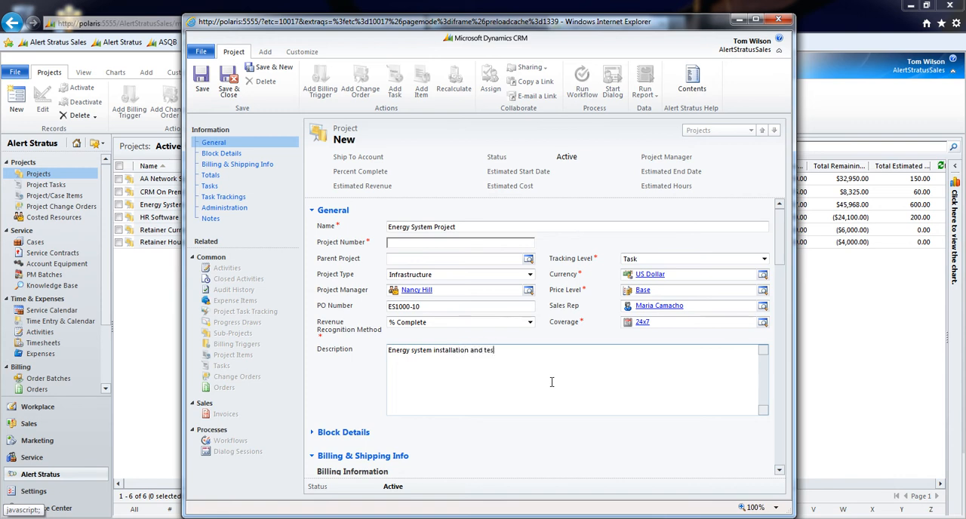
Review the block type options in the Block Details section, keep None, and collapse the section
scroll(555, 366, down, 3)
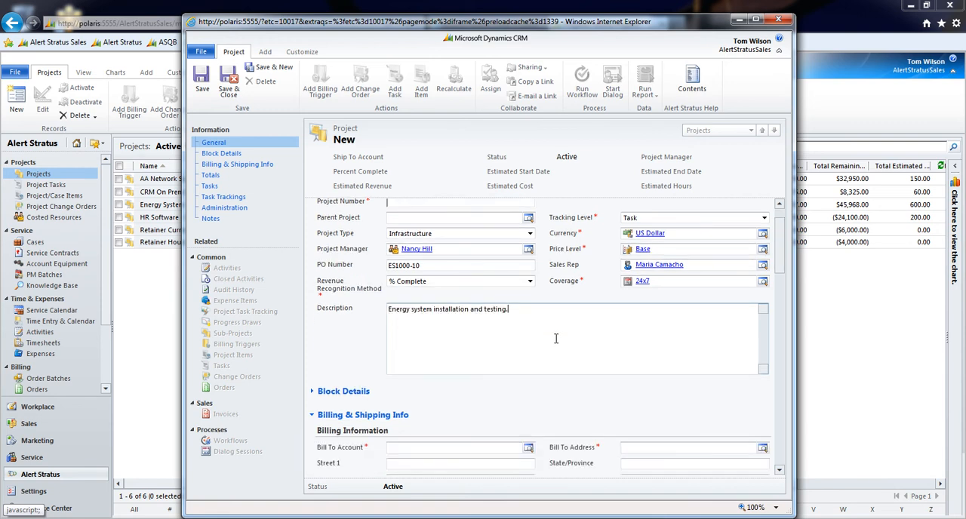
click(363, 346)
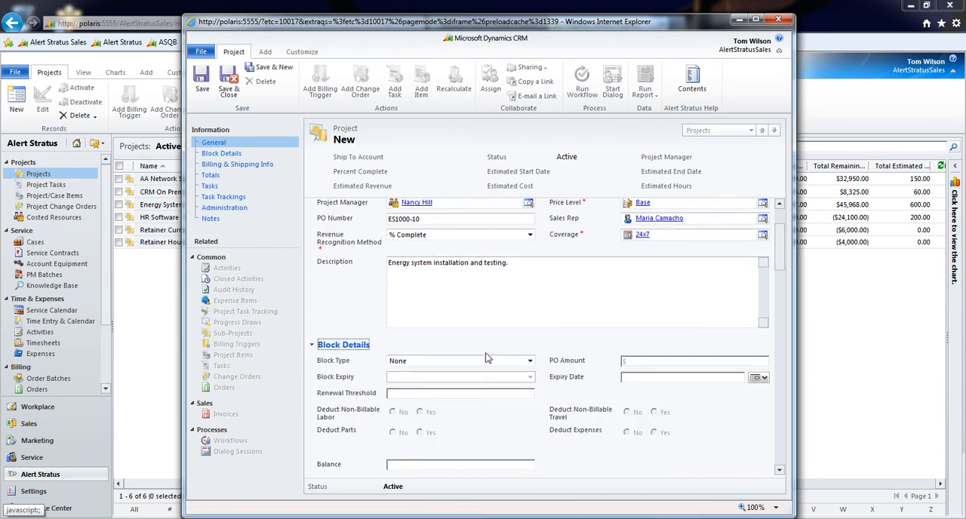
scroll(489, 356, down, 1)
click(480, 325)
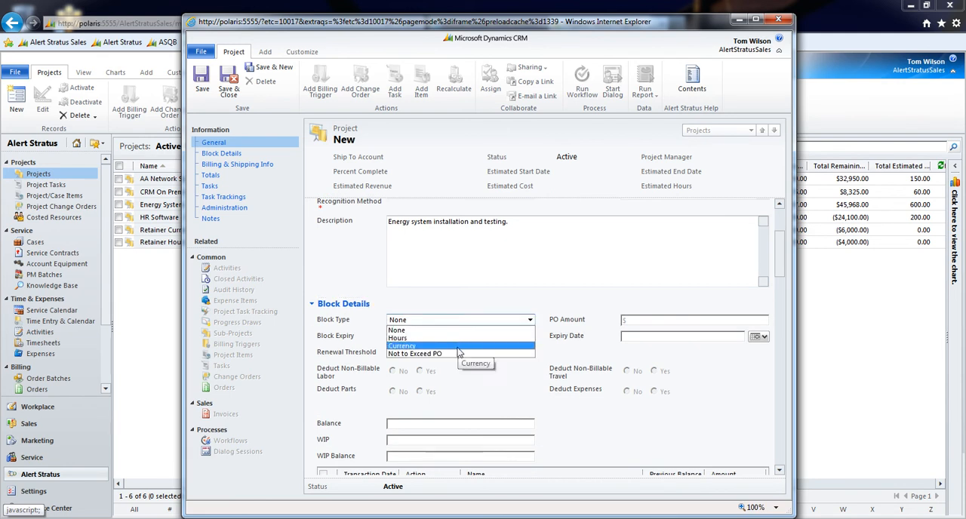
click(472, 319)
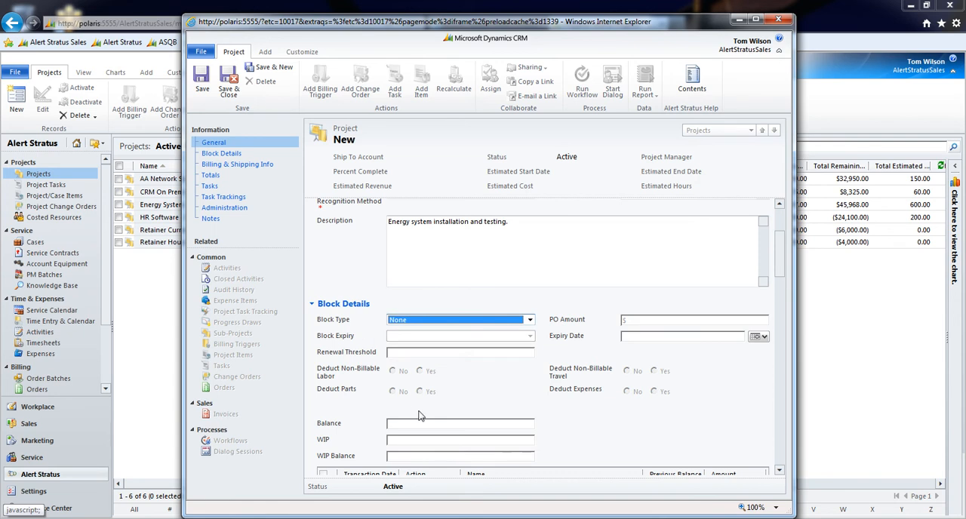
click(349, 305)
Set the Bill To Account to Affordable Equipment (sample) in the billing information
scroll(445, 306, down, 1)
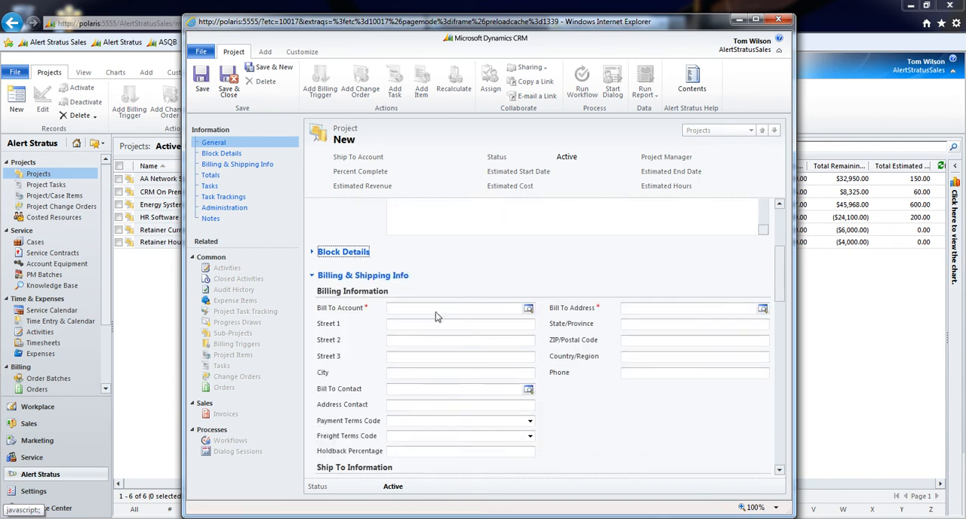
scroll(445, 306, down, 1)
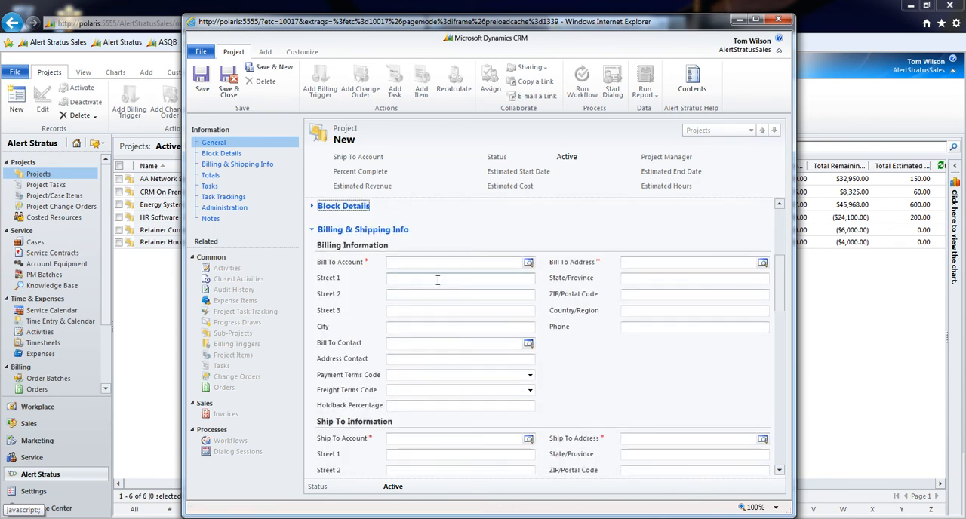
click(528, 263)
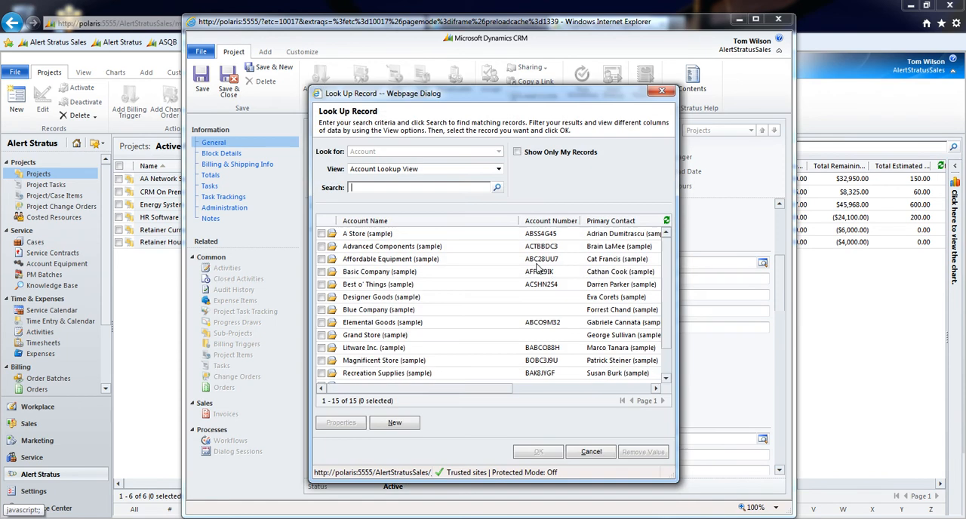
click(450, 264)
click(538, 451)
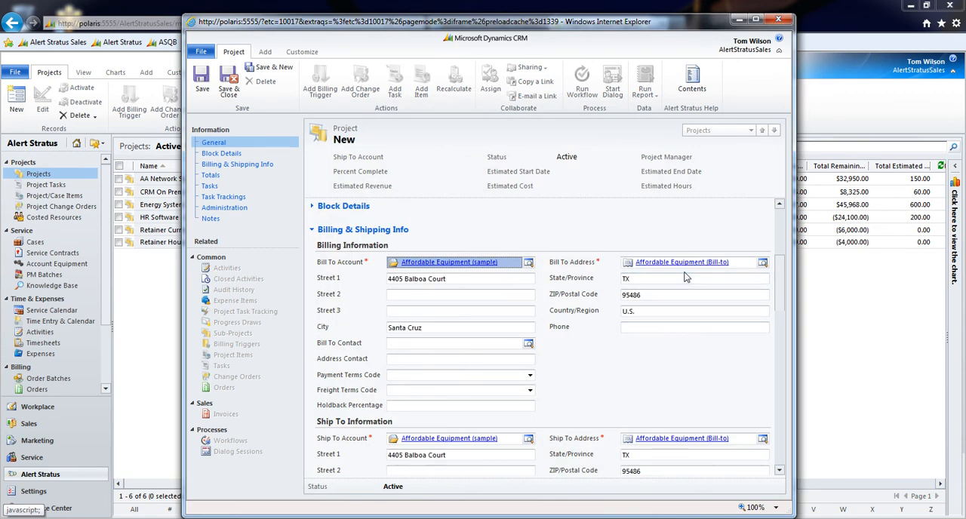
Choose the account's related contact as the Bill To Contact
scroll(617, 273, down, 1)
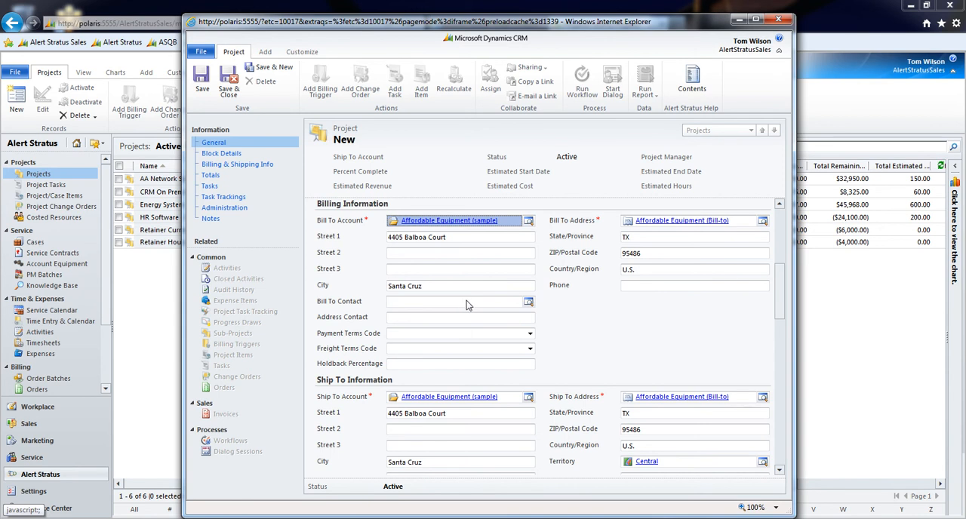
click(527, 302)
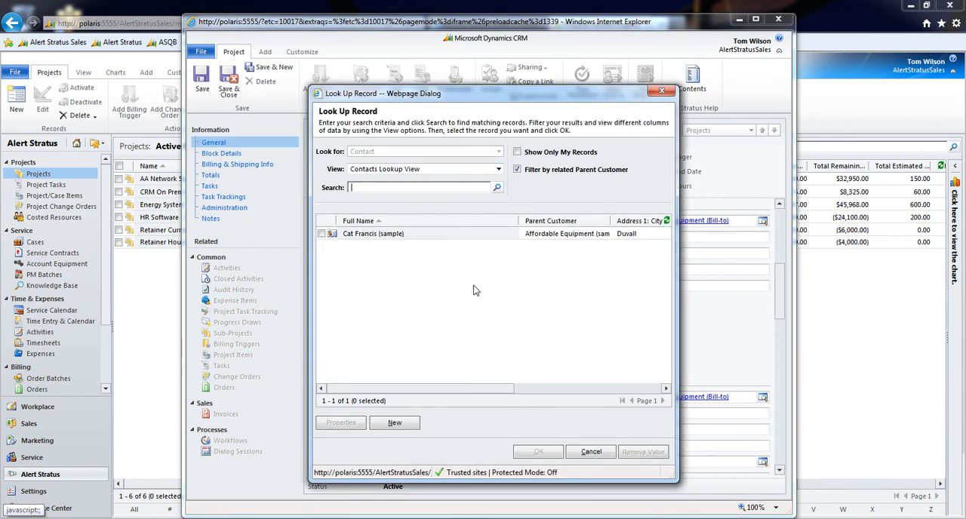
click(436, 240)
click(548, 446)
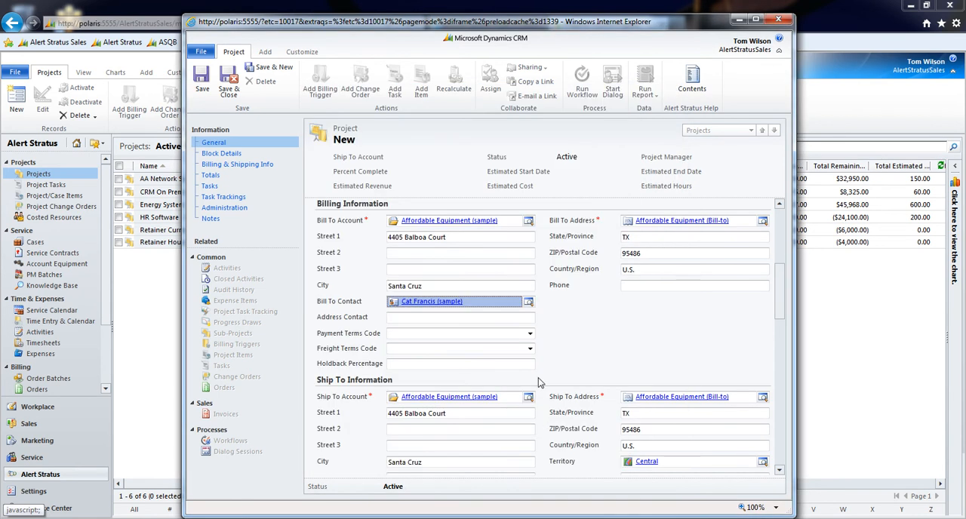
Change the Ship To Address to Affordable Equipment (Ship-to)
scroll(527, 309, down, 3)
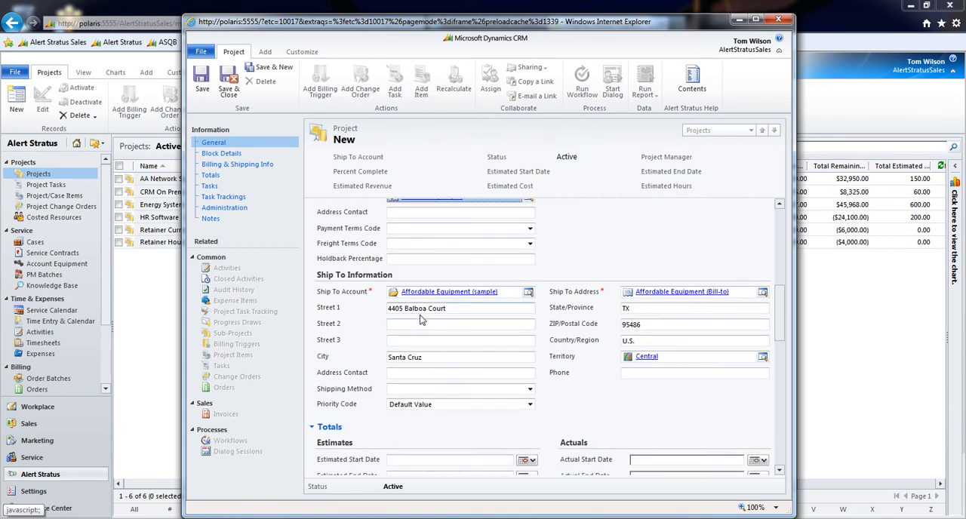
click(761, 293)
click(445, 261)
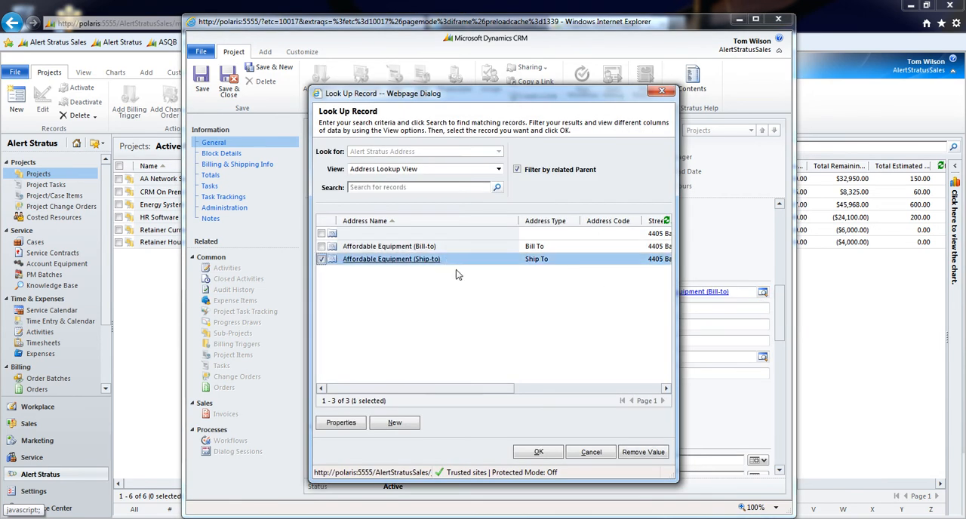
click(539, 451)
Set the project's Estimated Start Date to 6/4/2012 in the Totals section
scroll(513, 334, down, 1)
scroll(513, 335, down, 5)
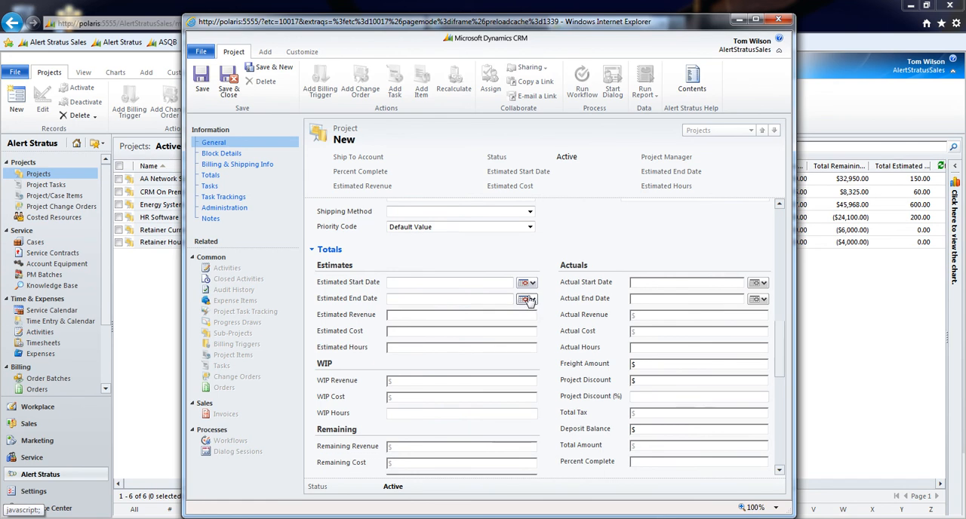
scroll(528, 300, down, 1)
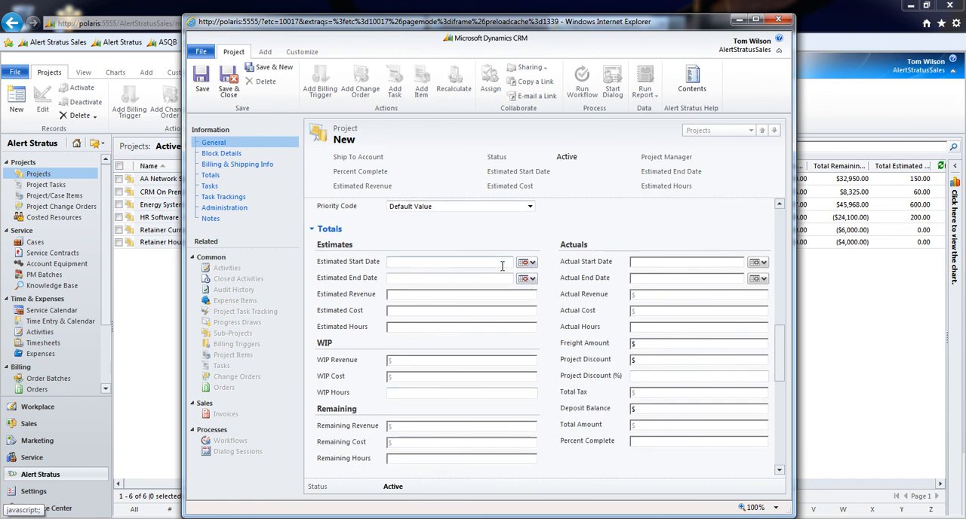
click(527, 261)
click(539, 310)
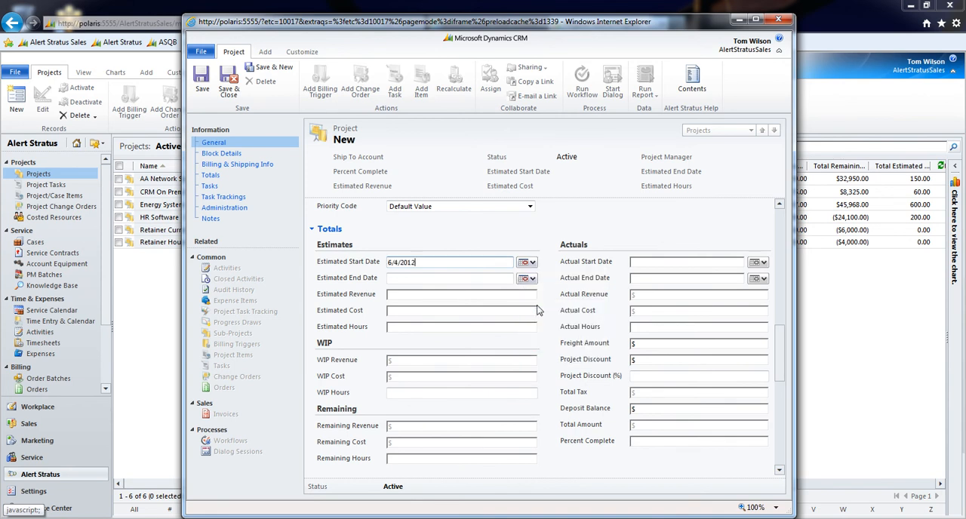
Set the project's Estimated End Date to 9/21/2012 in the Totals section
click(527, 278)
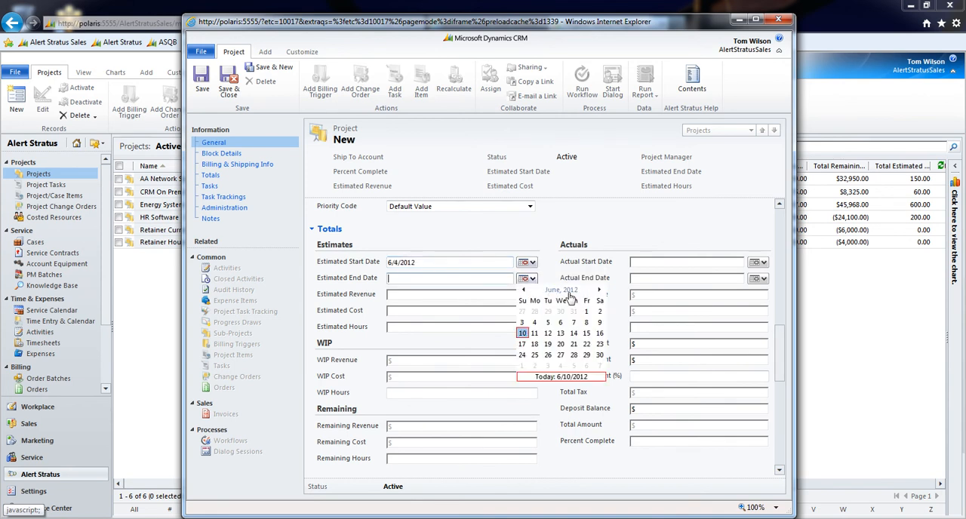
click(599, 290)
click(600, 290)
click(600, 290)
click(586, 345)
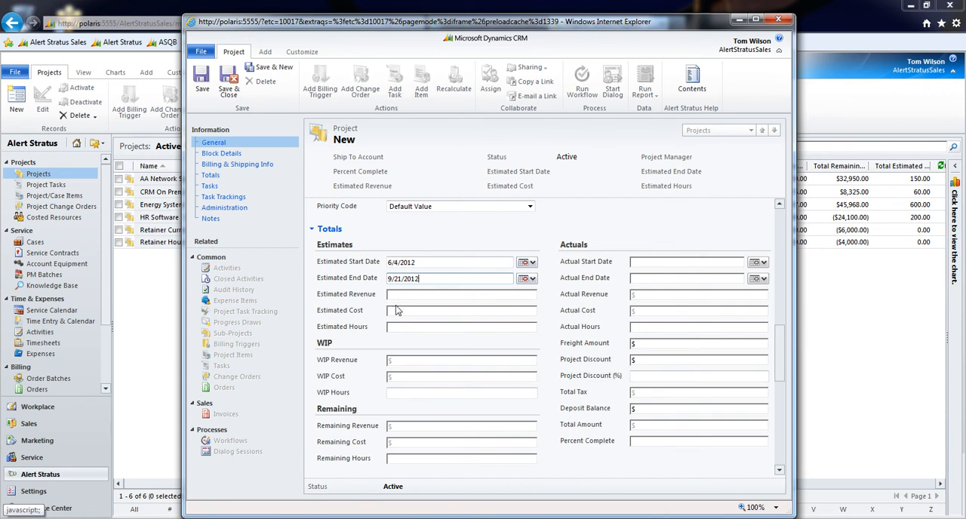
Change the project's Owner in the Administration section to the user who is its project manager
scroll(396, 311, down, 6)
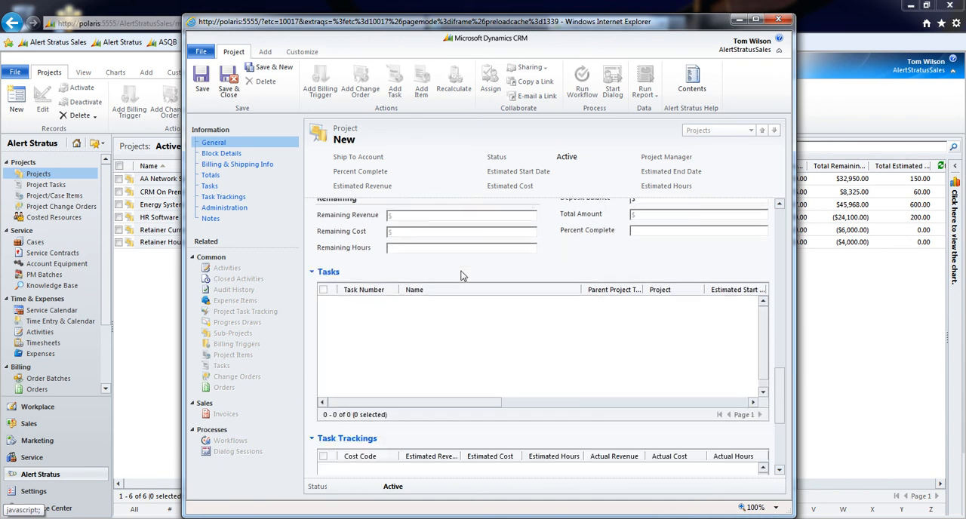
scroll(494, 306, down, 1)
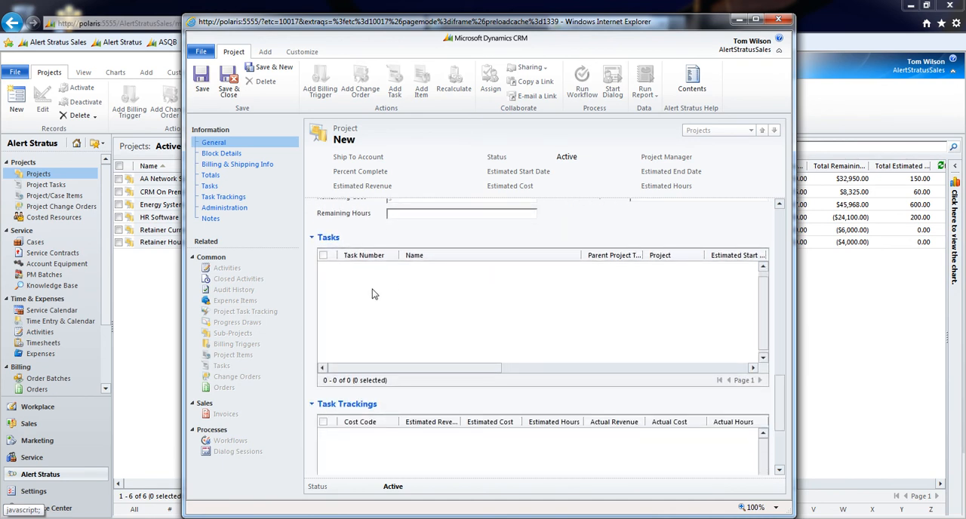
scroll(421, 310, down, 3)
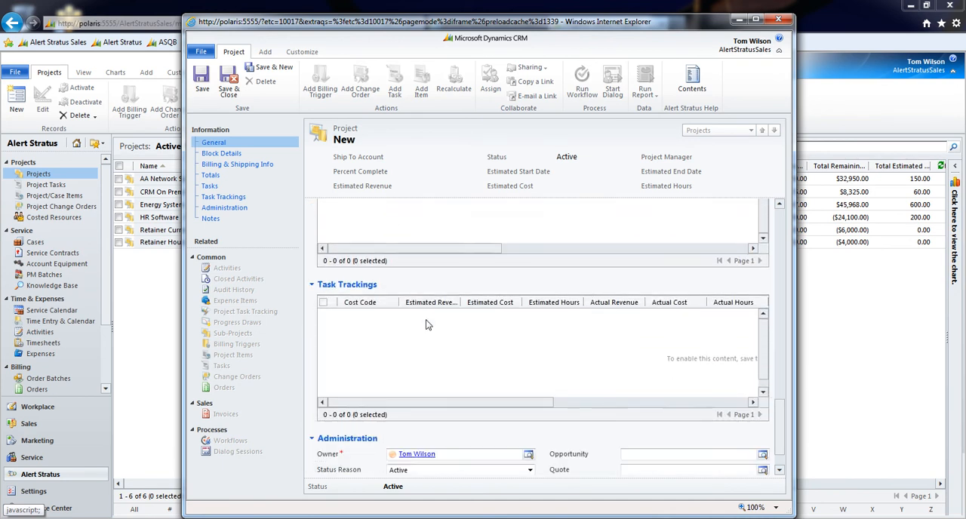
scroll(421, 326, down, 2)
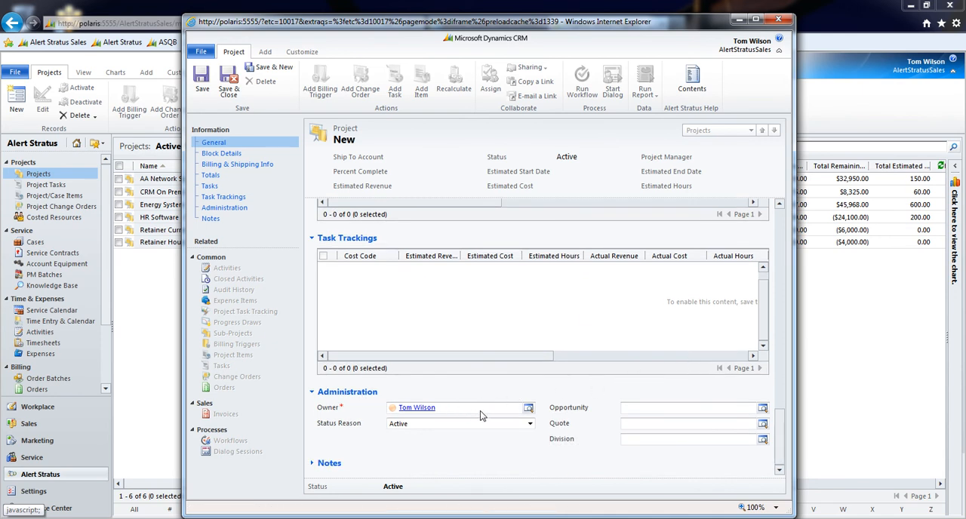
click(528, 408)
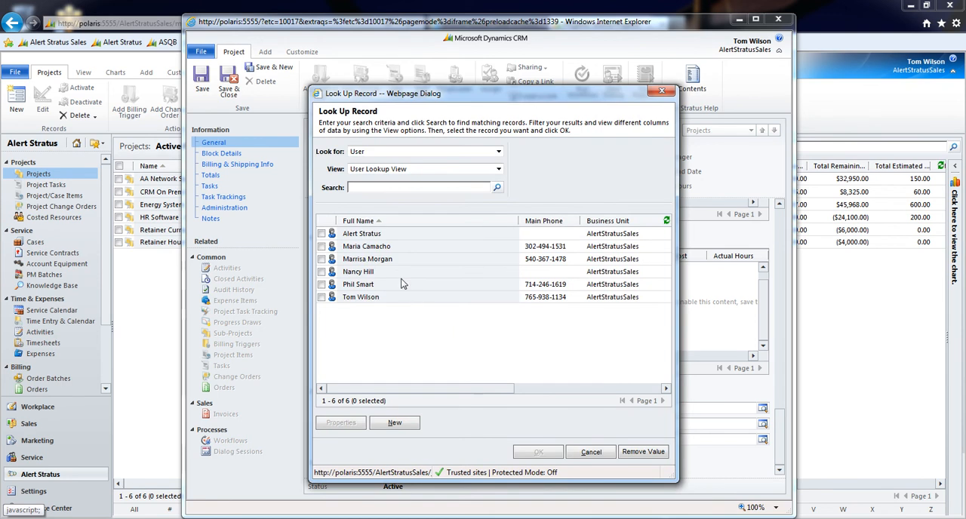
click(381, 272)
click(538, 452)
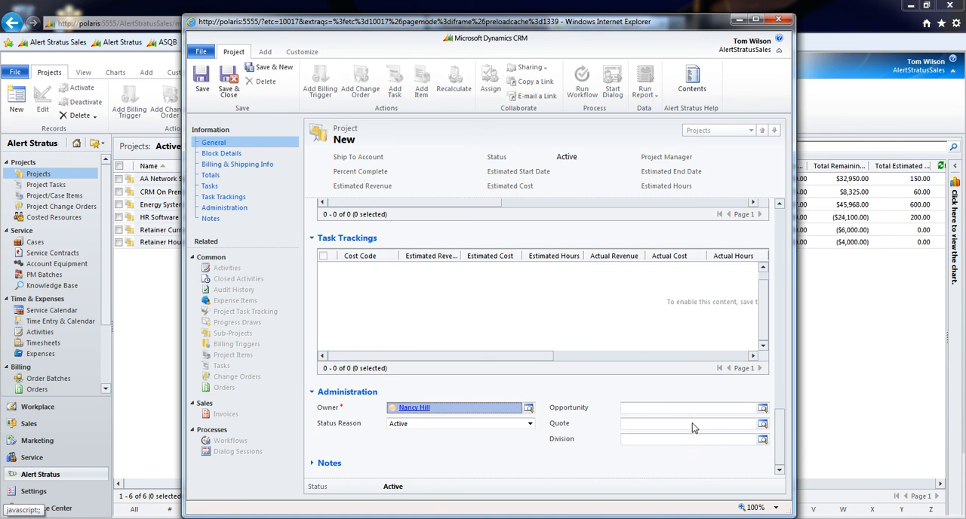
Save the new project record and look over the commands for adding notes, files and activities to it
click(200, 83)
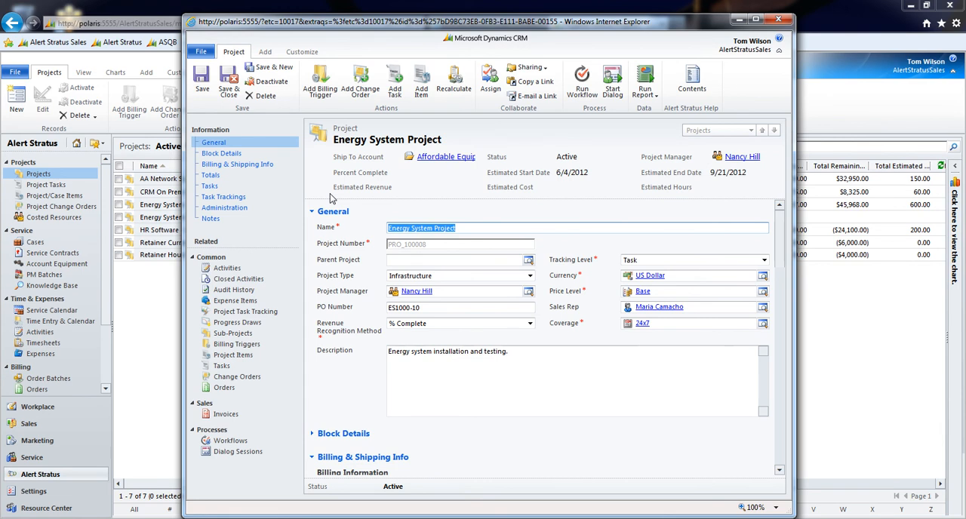
click(268, 52)
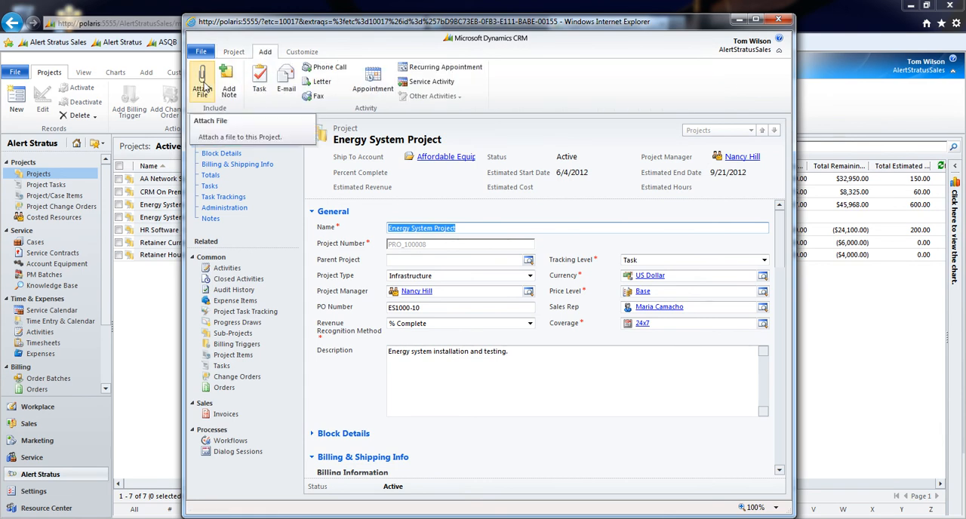
click(234, 53)
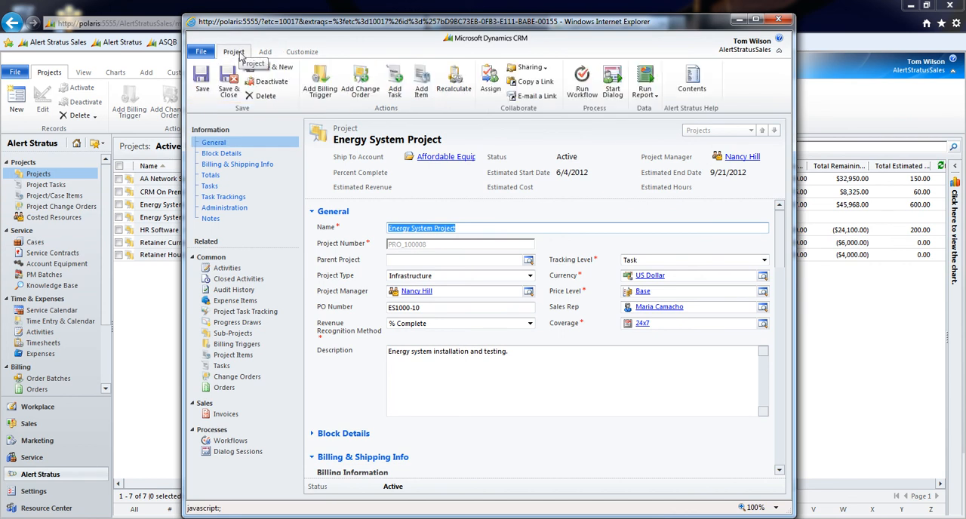